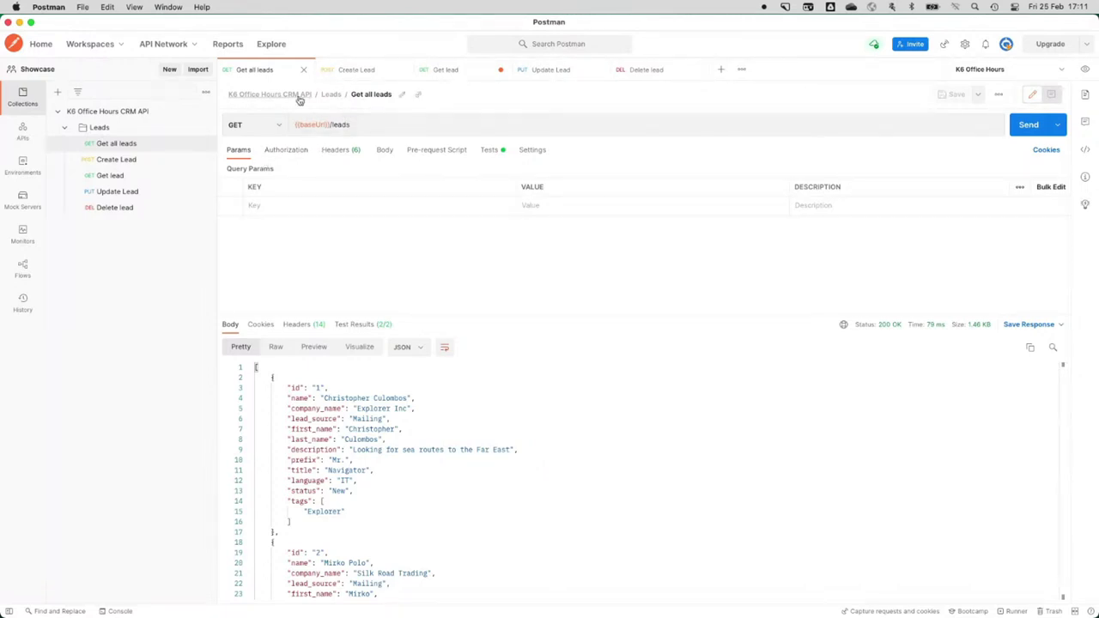
# Step: Review the Get all leads and Create Lead requests, and send the Get lead request with the {{leadId}} path variable
pyautogui.click(337, 76)
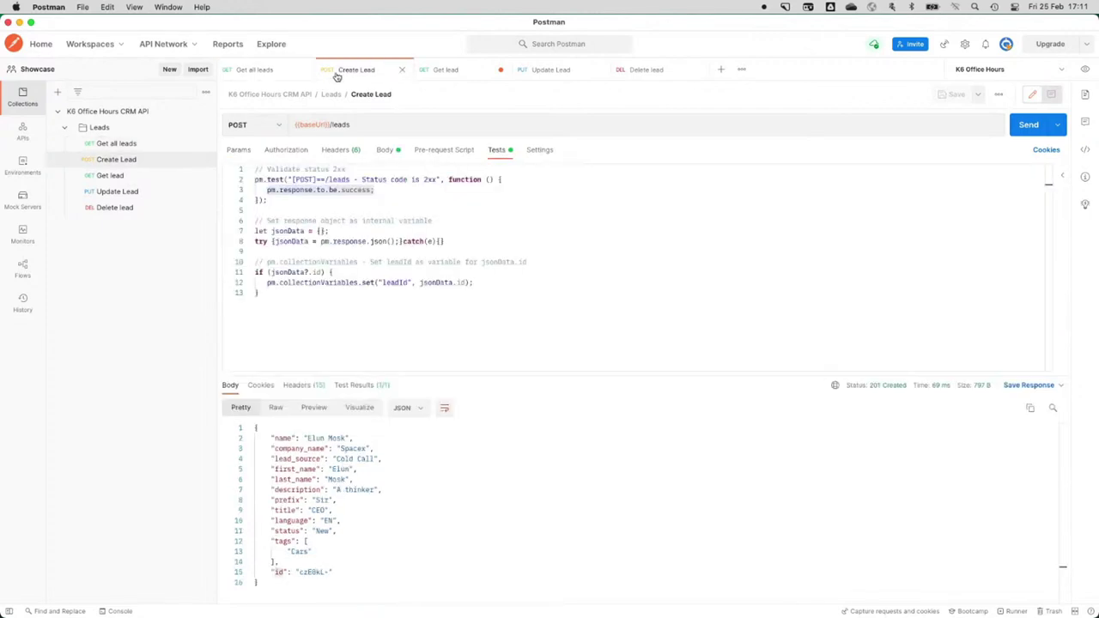
pyautogui.click(439, 70)
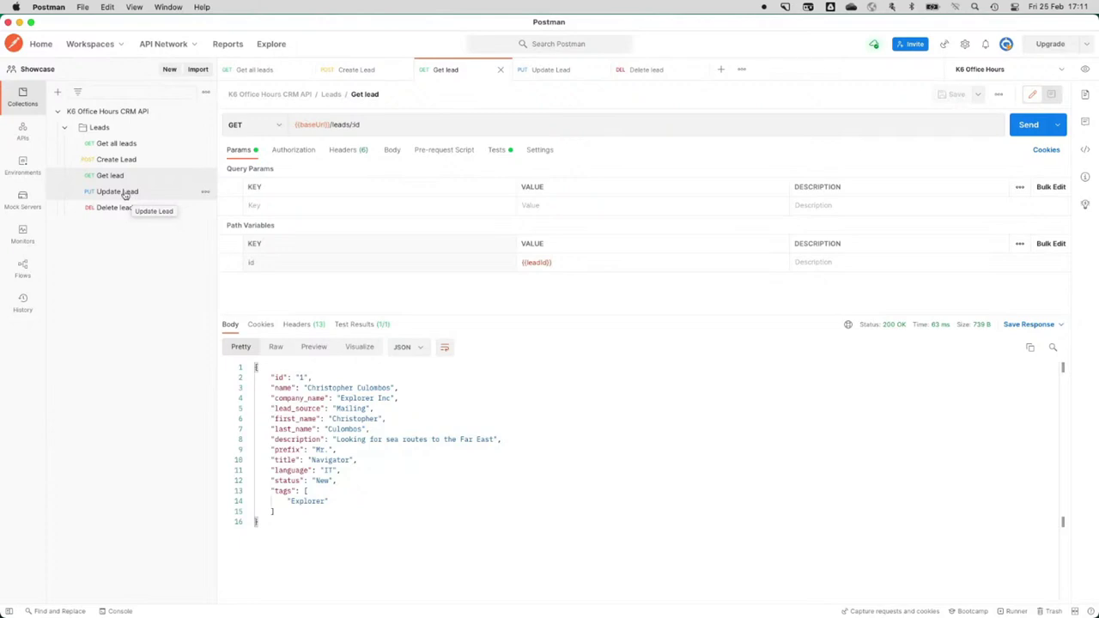
pyautogui.click(116, 144)
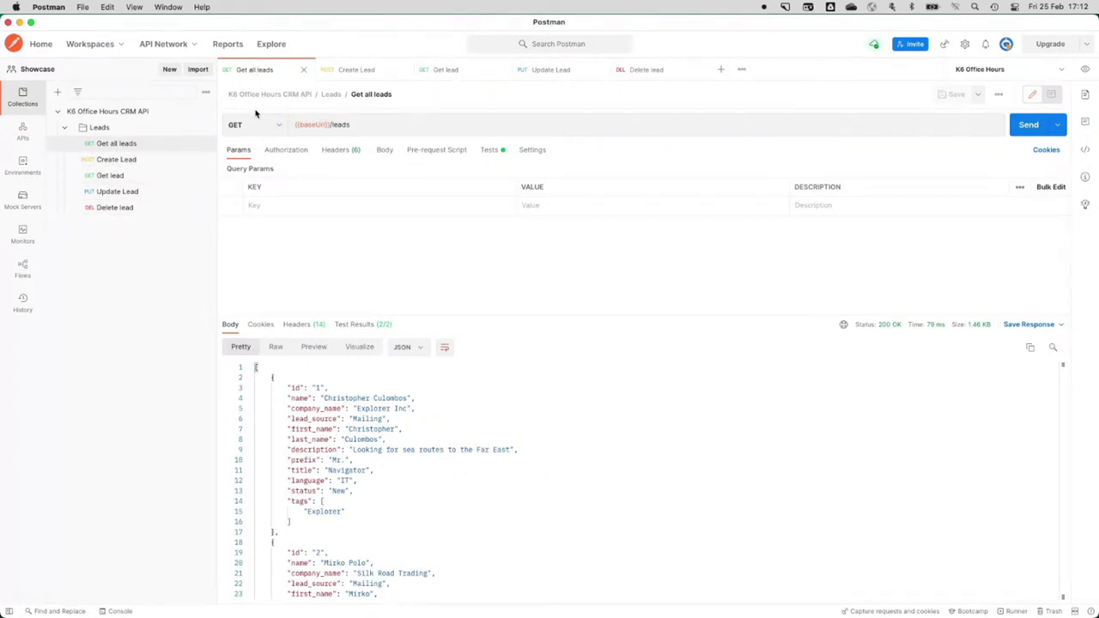
pyautogui.click(350, 69)
pyautogui.click(442, 74)
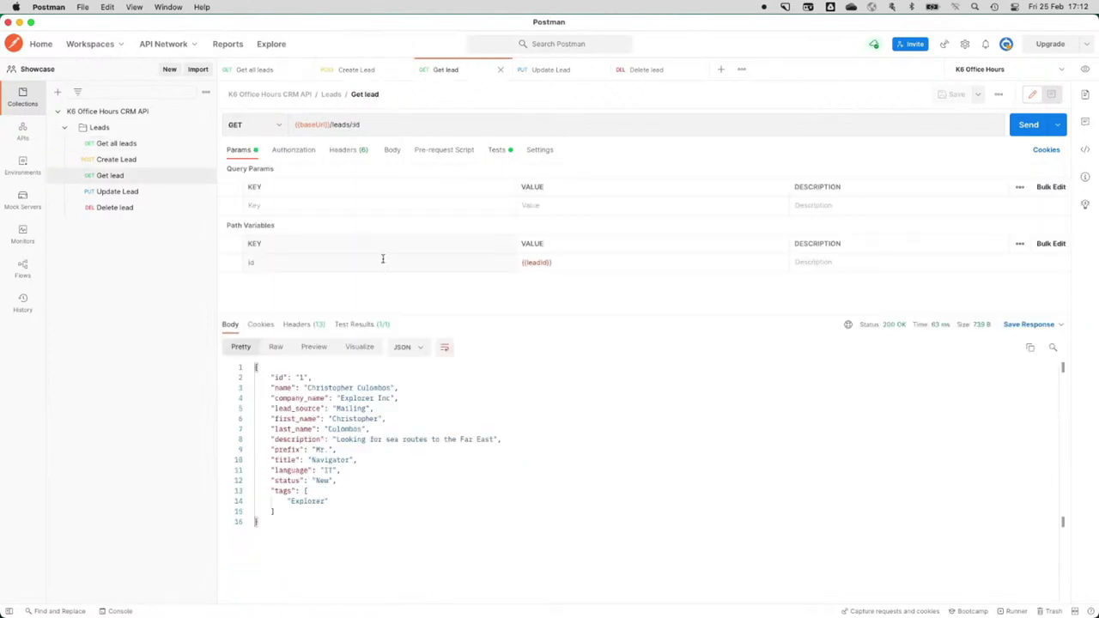
pyautogui.click(1030, 127)
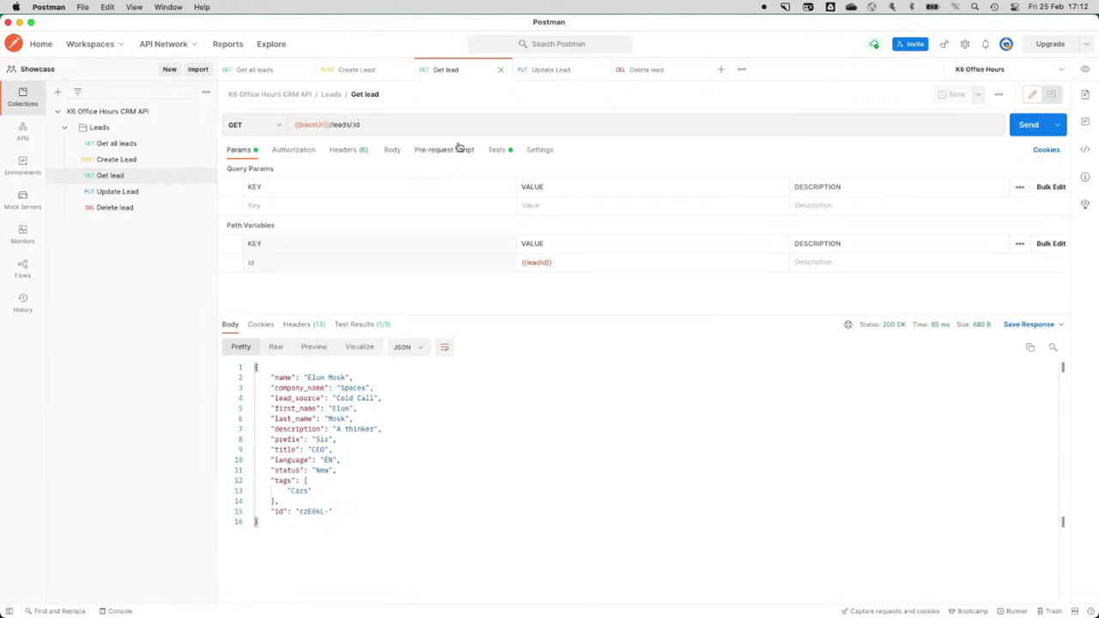
# Step: Examine the Update Lead request's JSON body and the Delete lead request's path variable
pyautogui.click(542, 76)
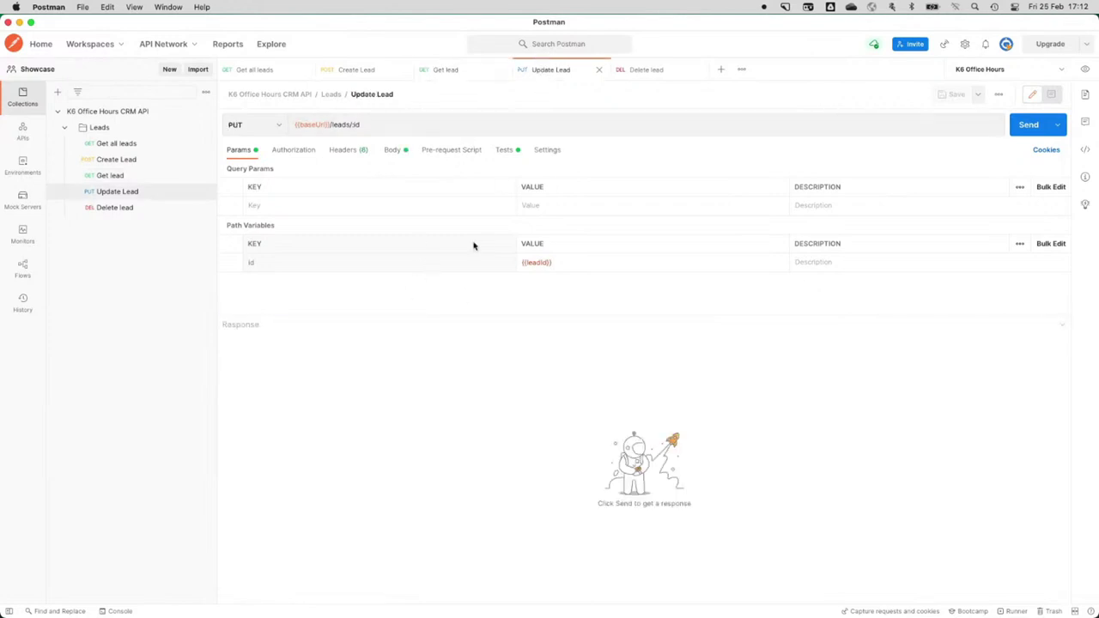
pyautogui.click(393, 150)
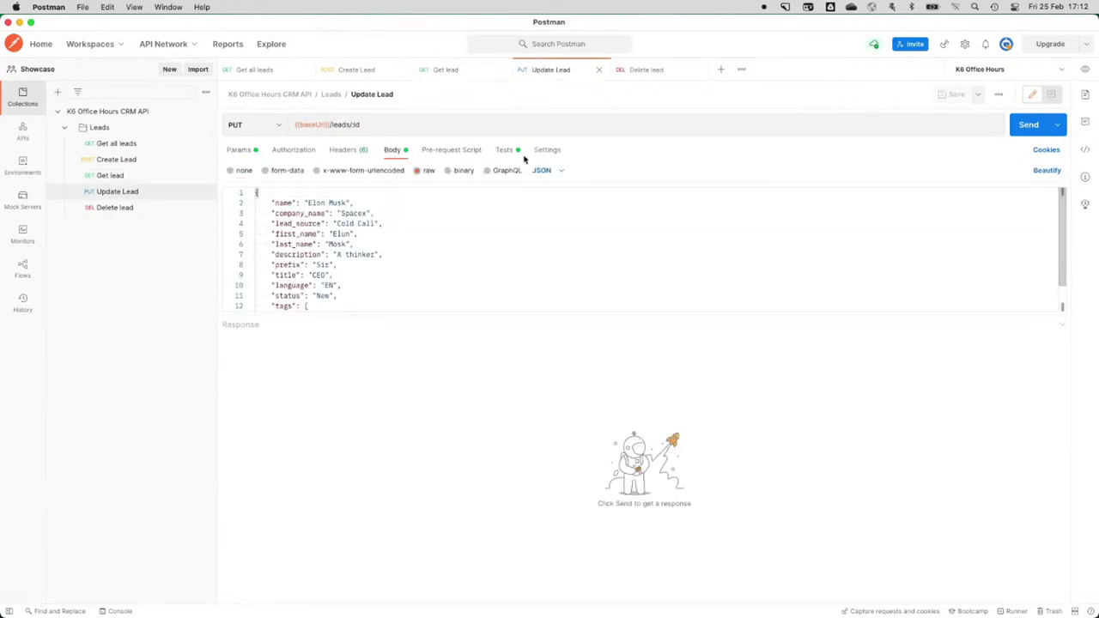
pyautogui.click(644, 72)
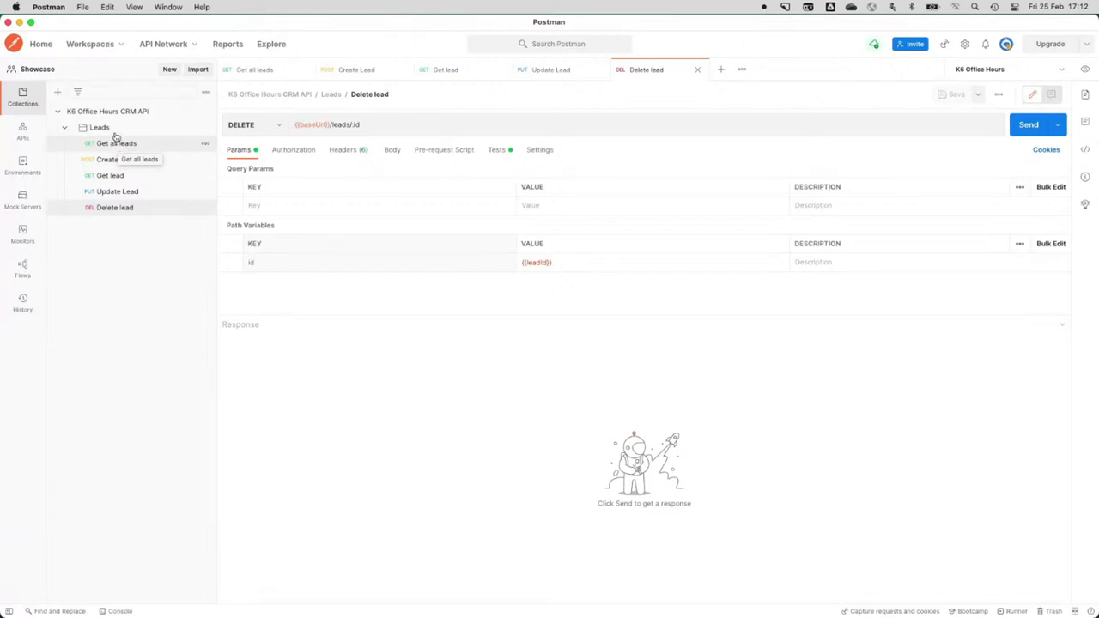
# Step: Run the whole K6 Office Hours CRM API collection in the collection runner with 1 iteration
pyautogui.click(117, 114)
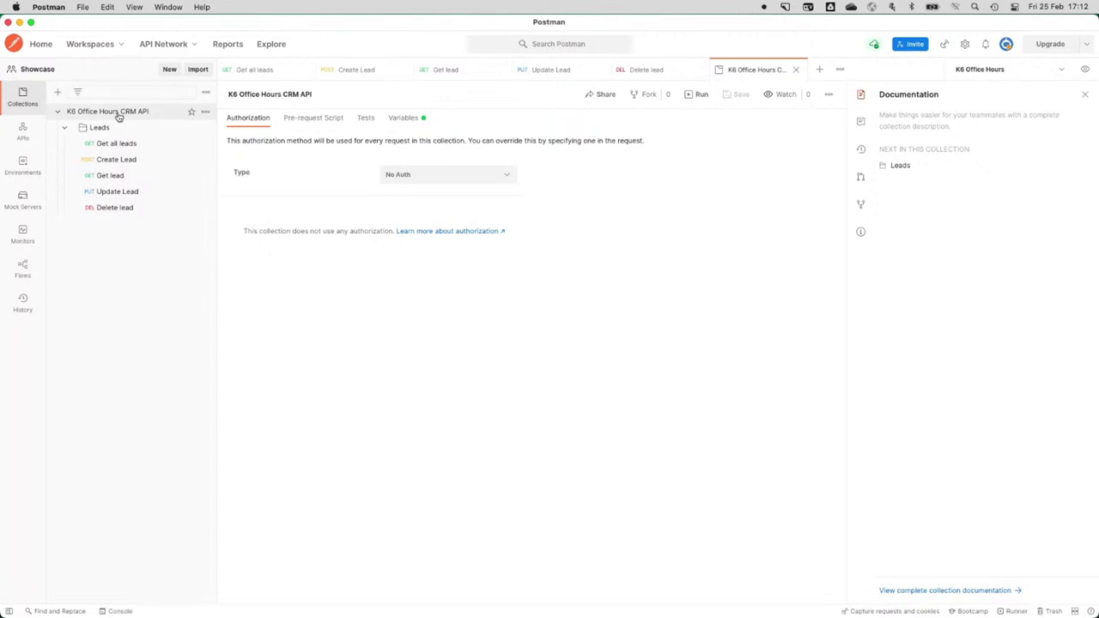
pyautogui.press('super+equal')
pyautogui.press('super+equal')
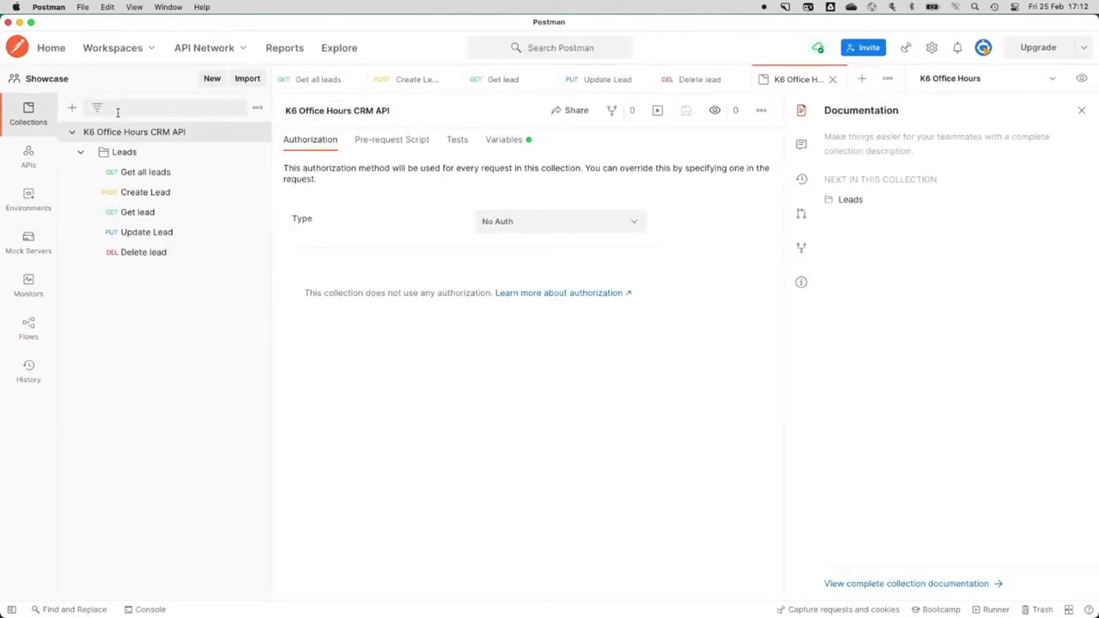
pyautogui.click(151, 176)
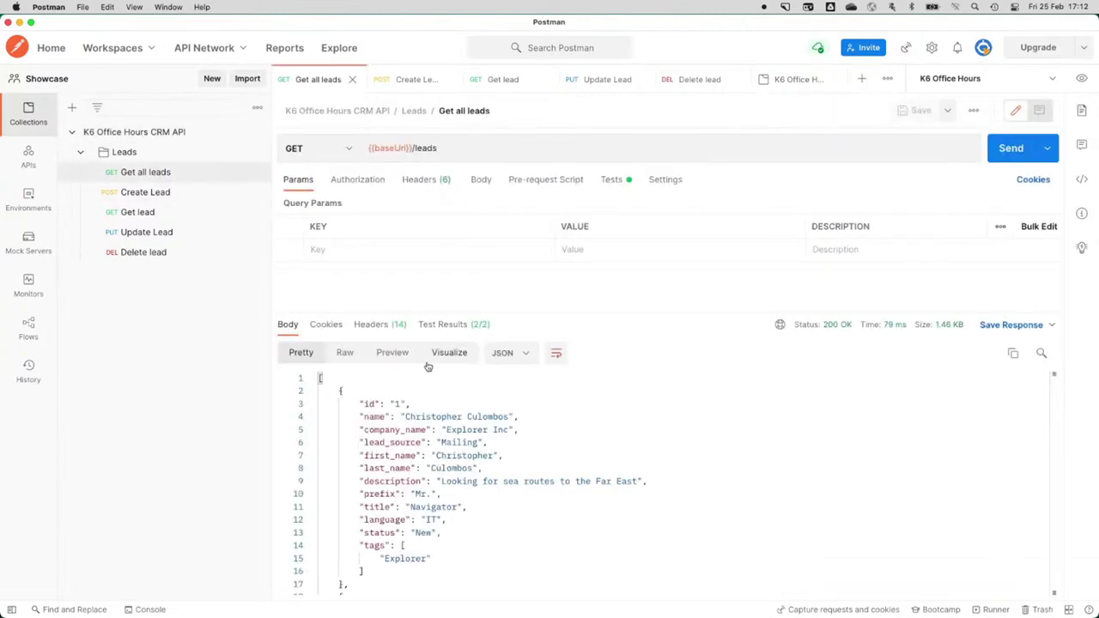
pyautogui.click(139, 134)
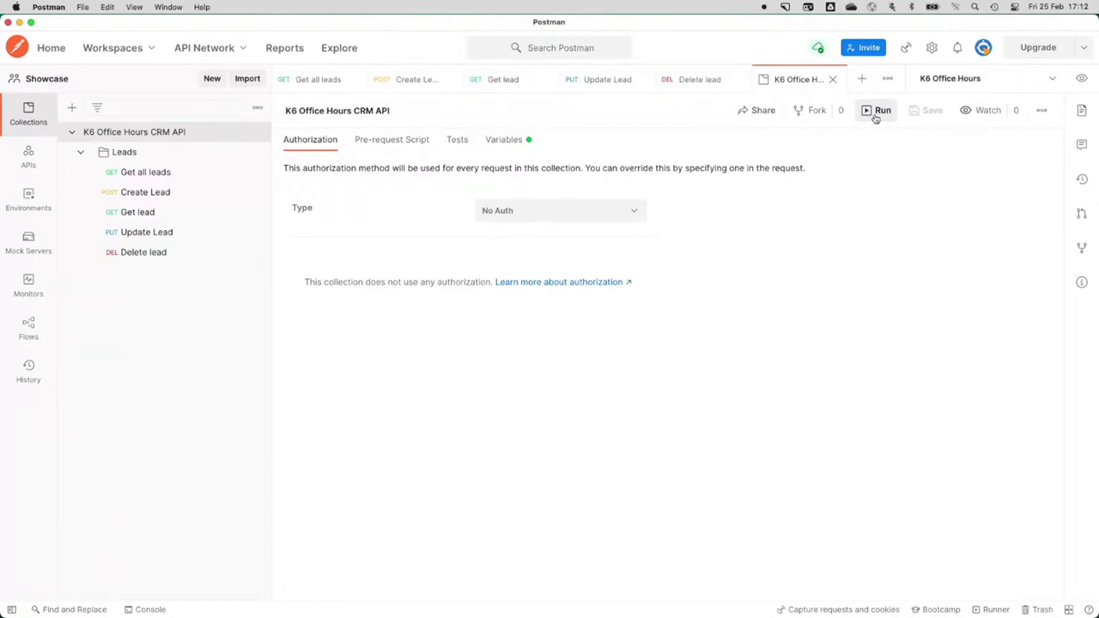
pyautogui.click(878, 111)
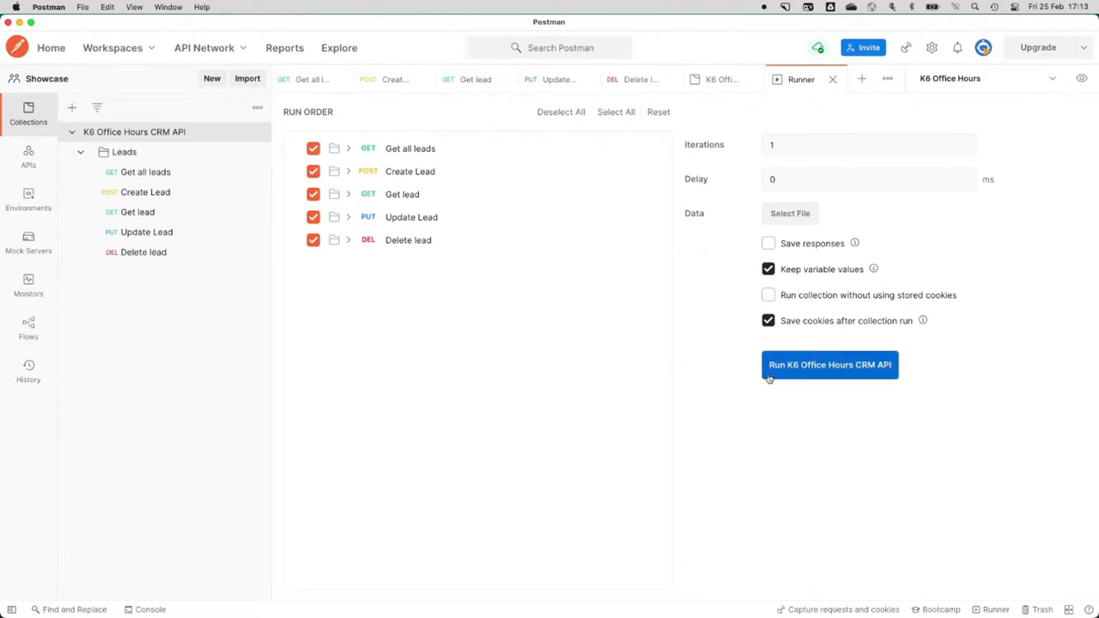
pyautogui.click(805, 372)
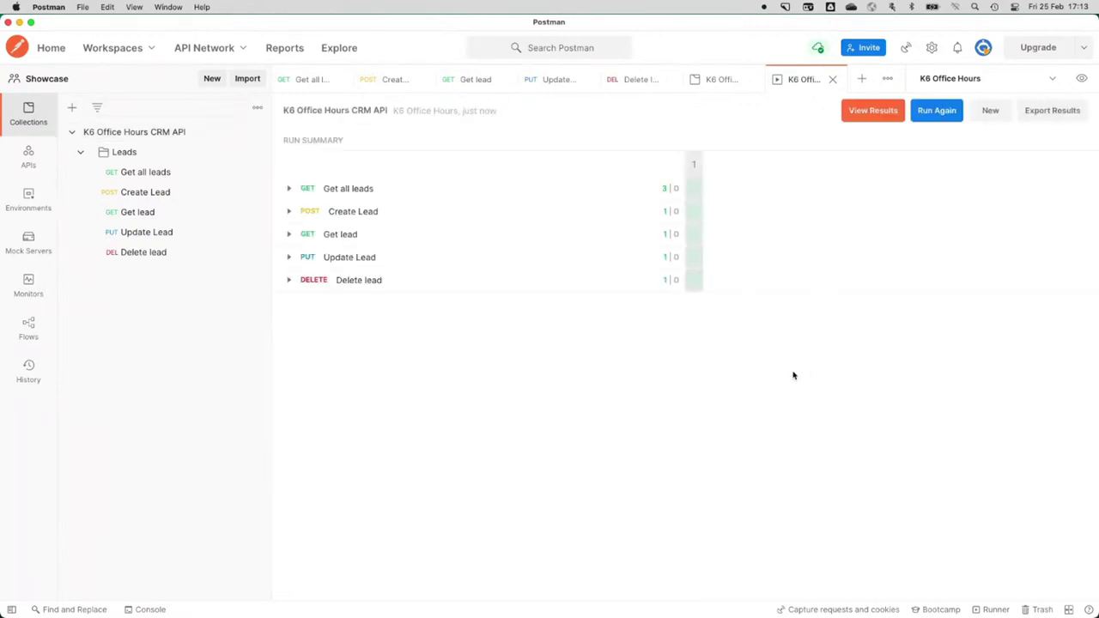
# Step: Examine the individual test results for Get all leads and Create Lead in the run summary, and collapse them
pyautogui.click(290, 189)
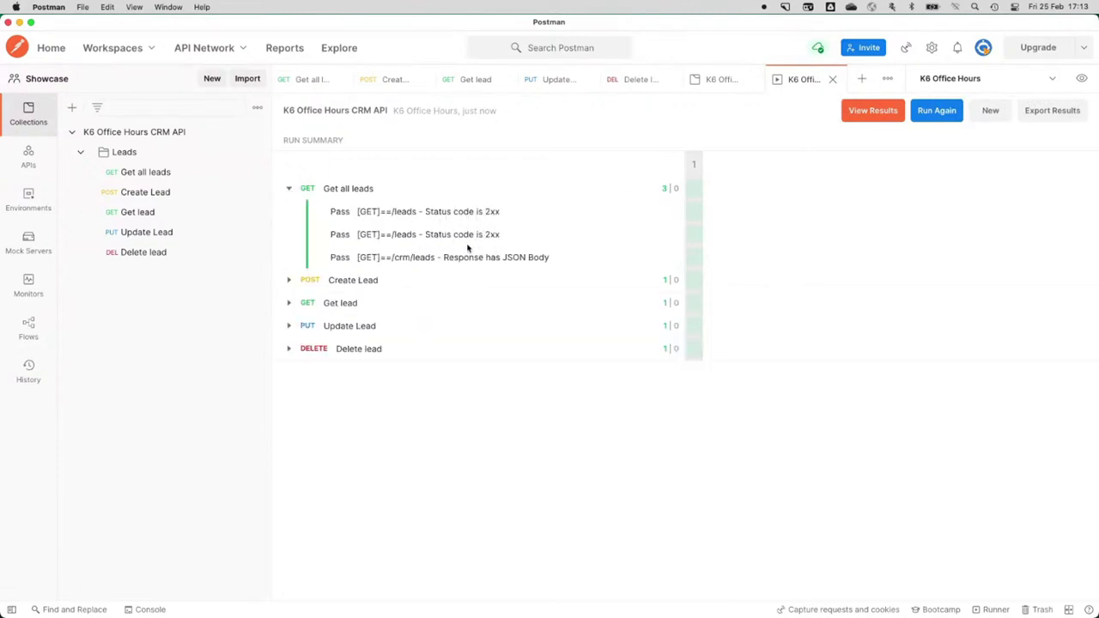
pyautogui.click(290, 281)
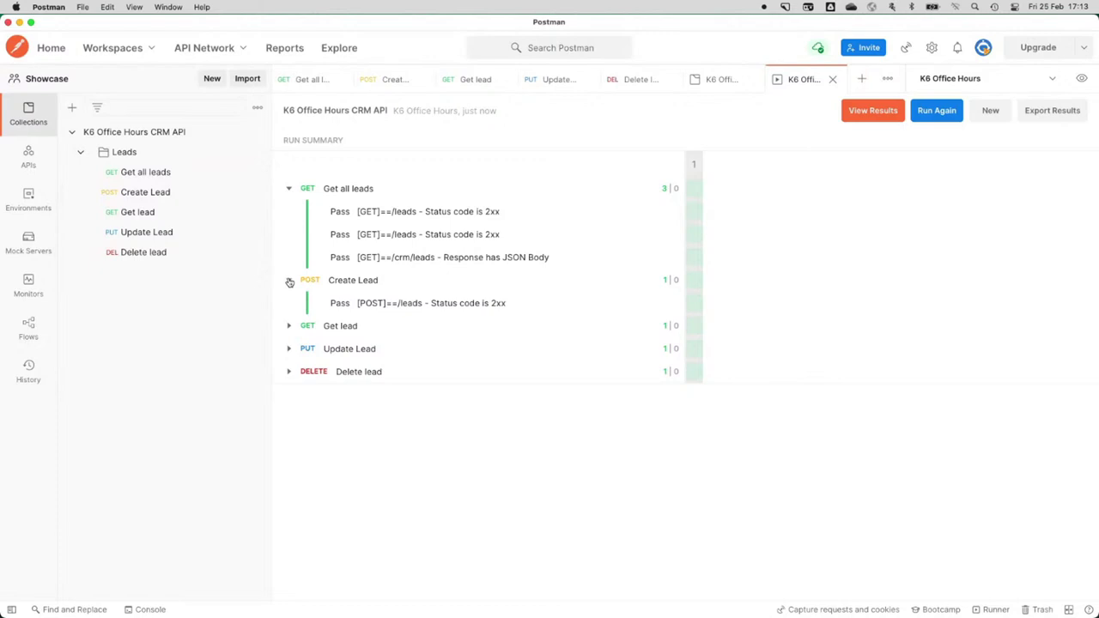
pyautogui.click(290, 282)
pyautogui.click(289, 188)
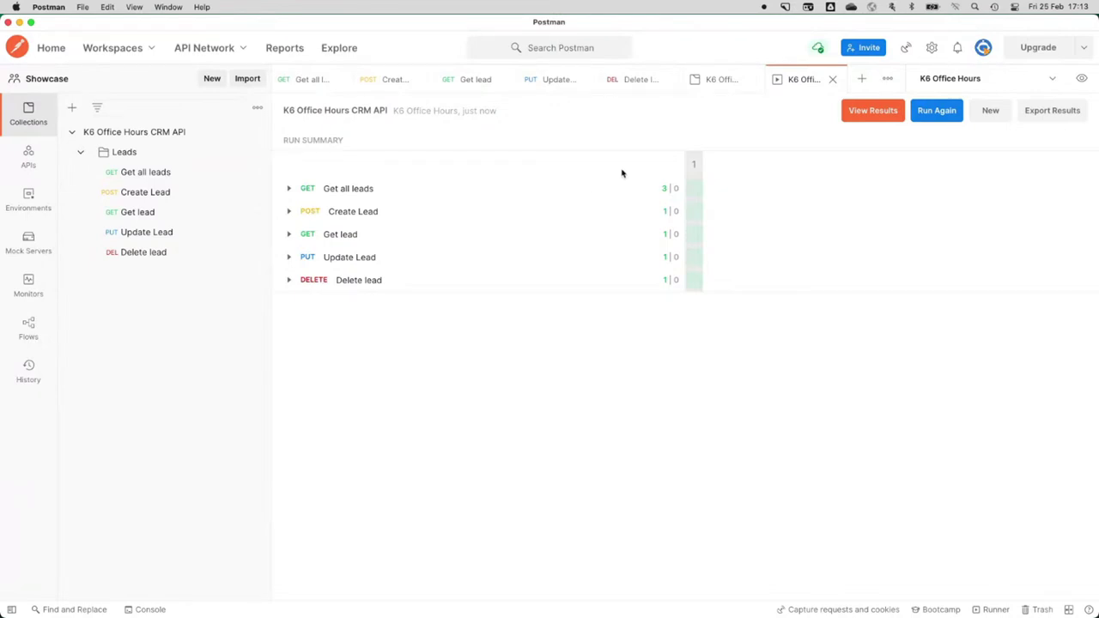
# Step: Close the run summary and run the K6 Office Hours CRM API collection again with 10 iterations
pyautogui.click(831, 79)
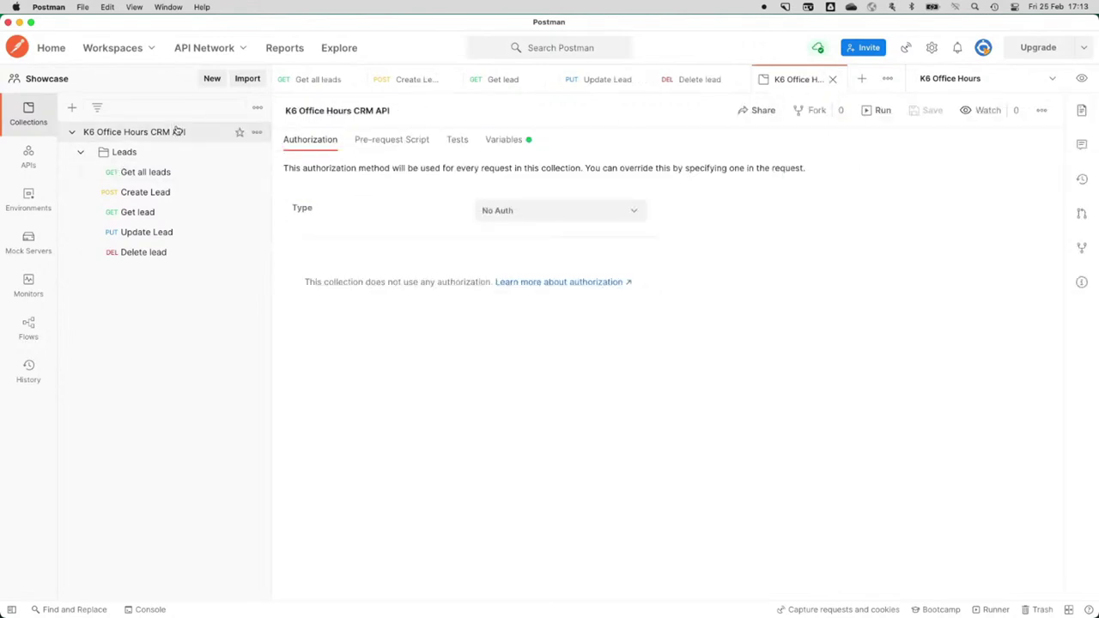
pyautogui.click(861, 115)
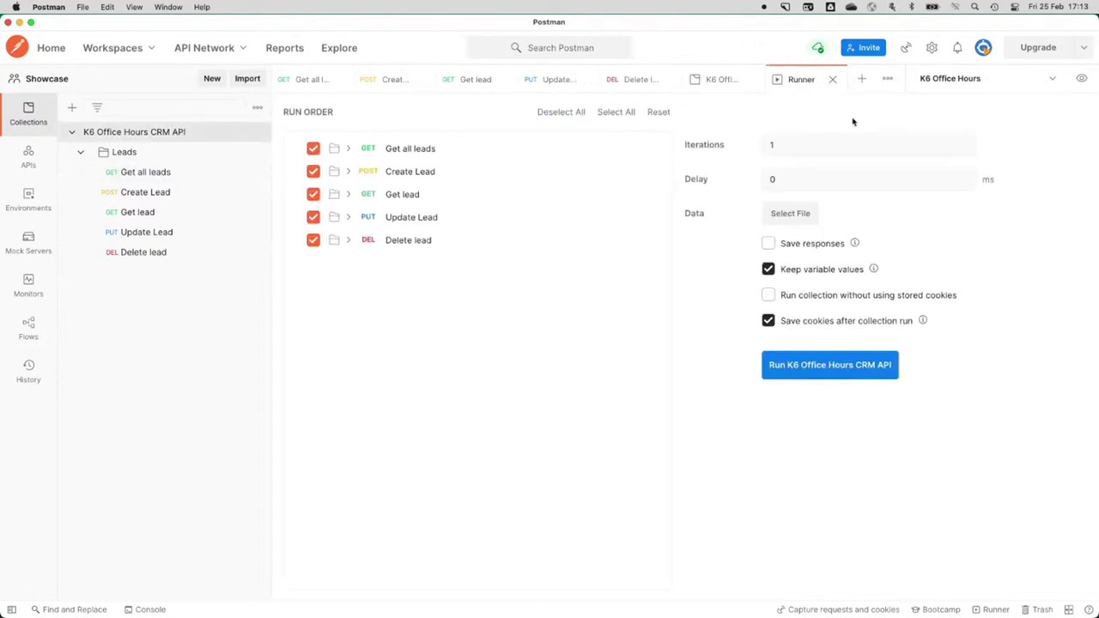
pyautogui.click(838, 146)
pyautogui.write('0')
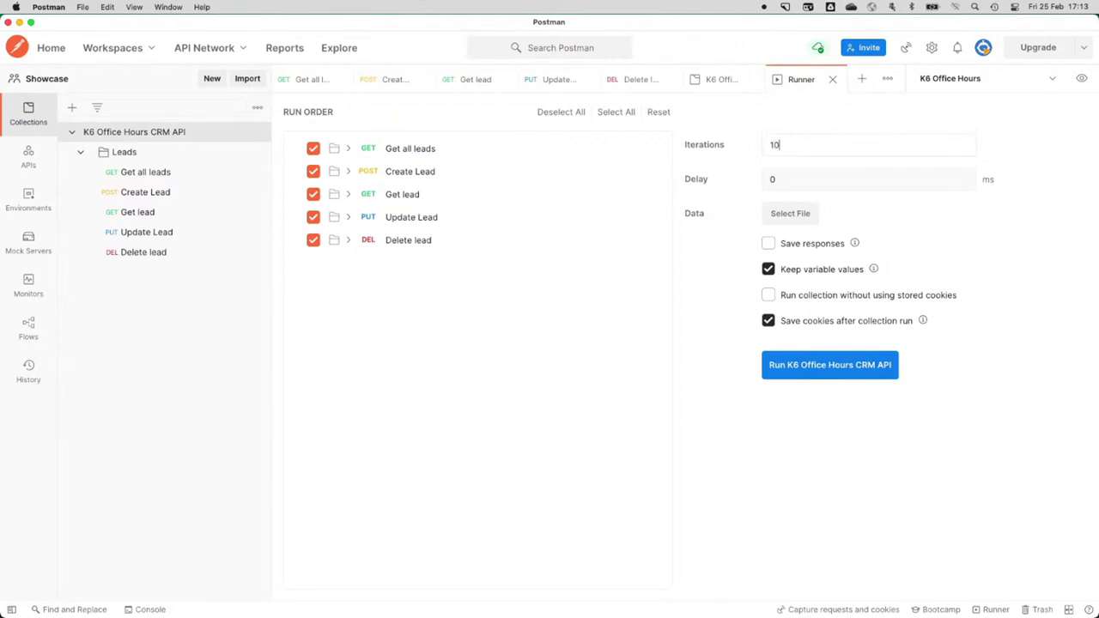
pyautogui.click(817, 370)
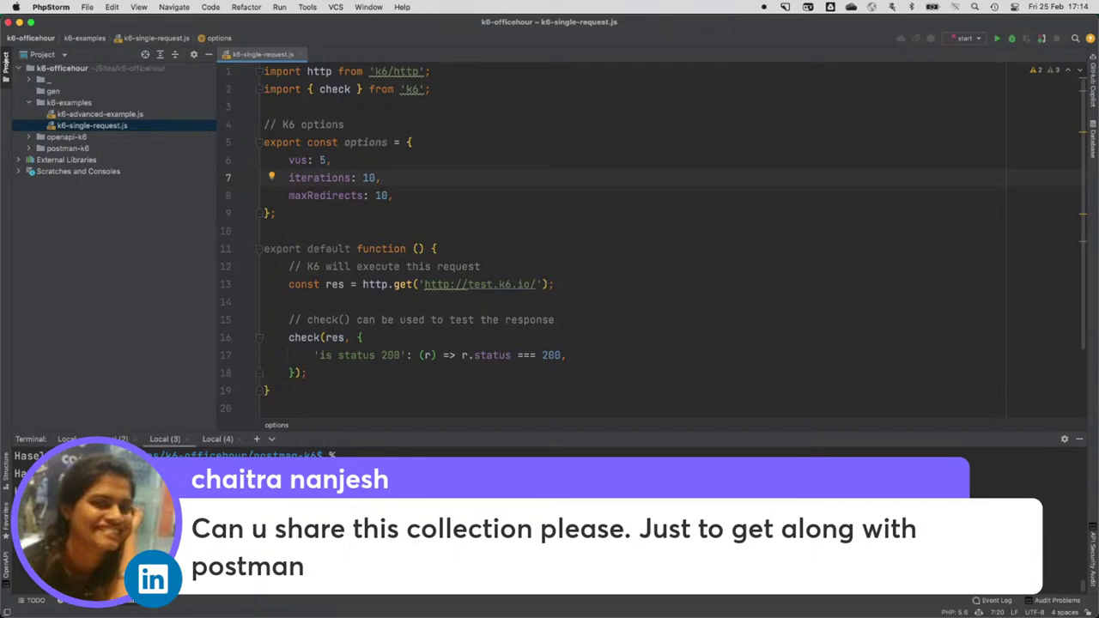
# Step: Switch to Postman, generate and update a public JSON link for sharing the K6 Office Hours CRM API collection, and close the sharing dialog
pyautogui.press('super+Tab')
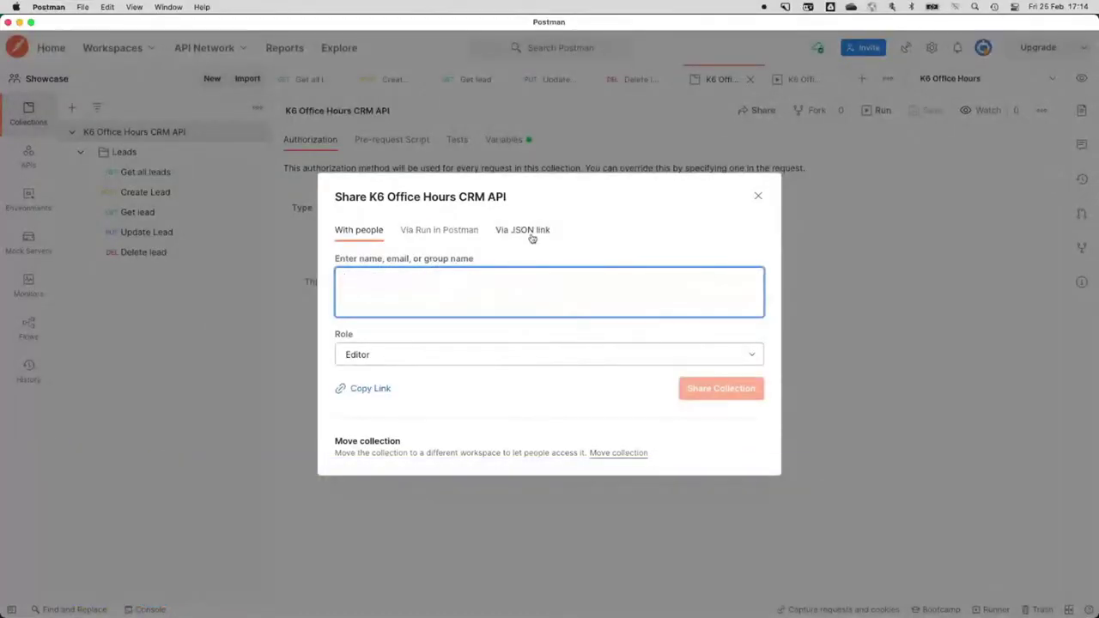
pyautogui.click(525, 230)
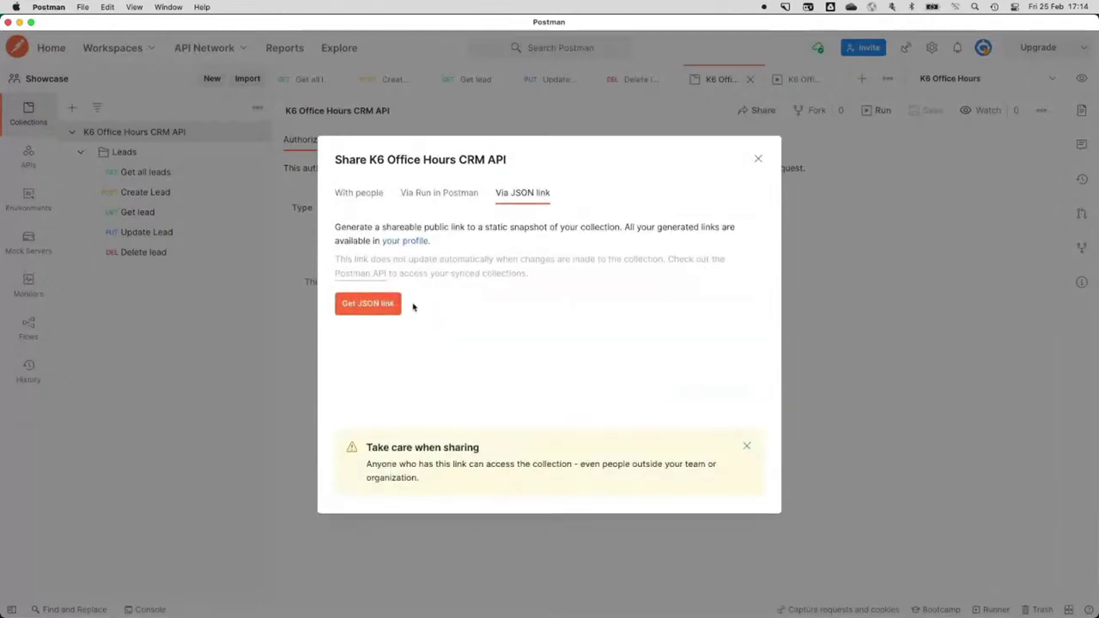
pyautogui.click(380, 305)
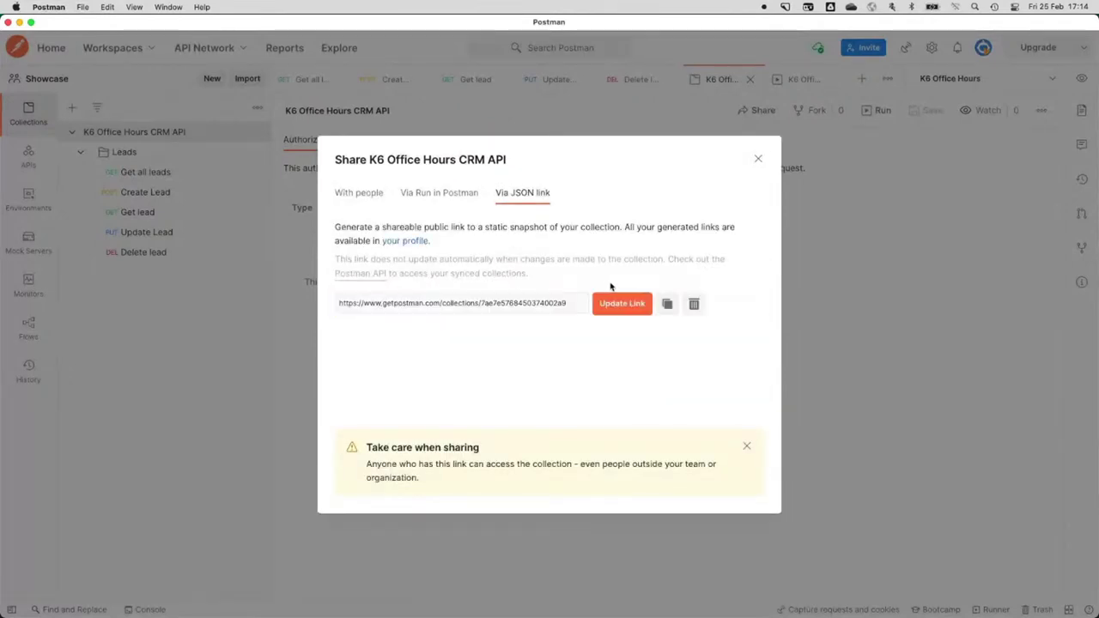
pyautogui.click(615, 304)
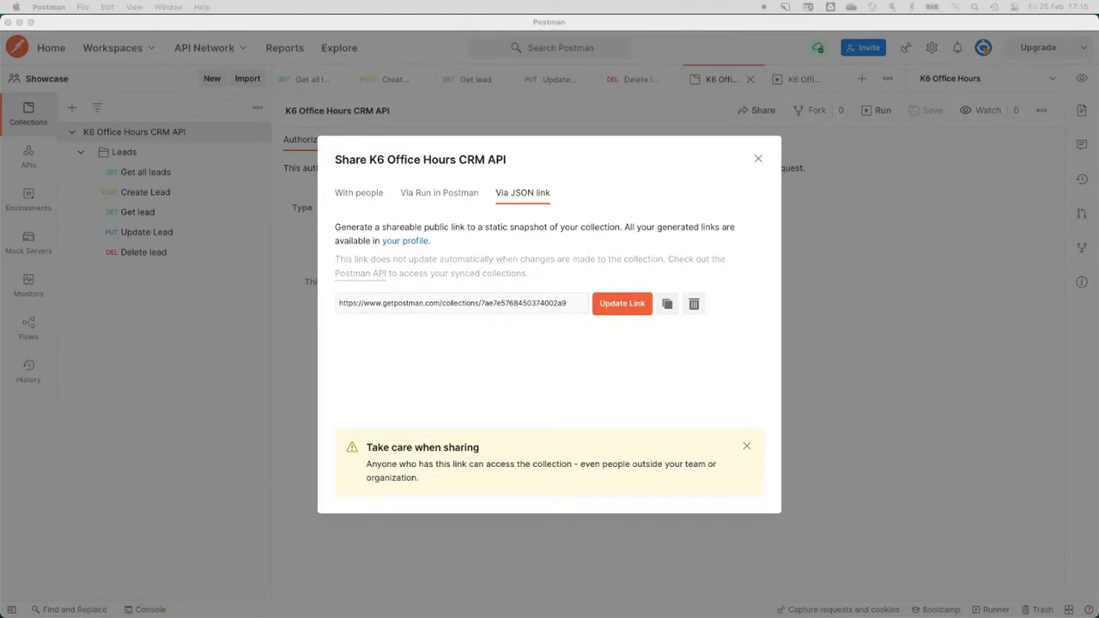
pyautogui.click(758, 159)
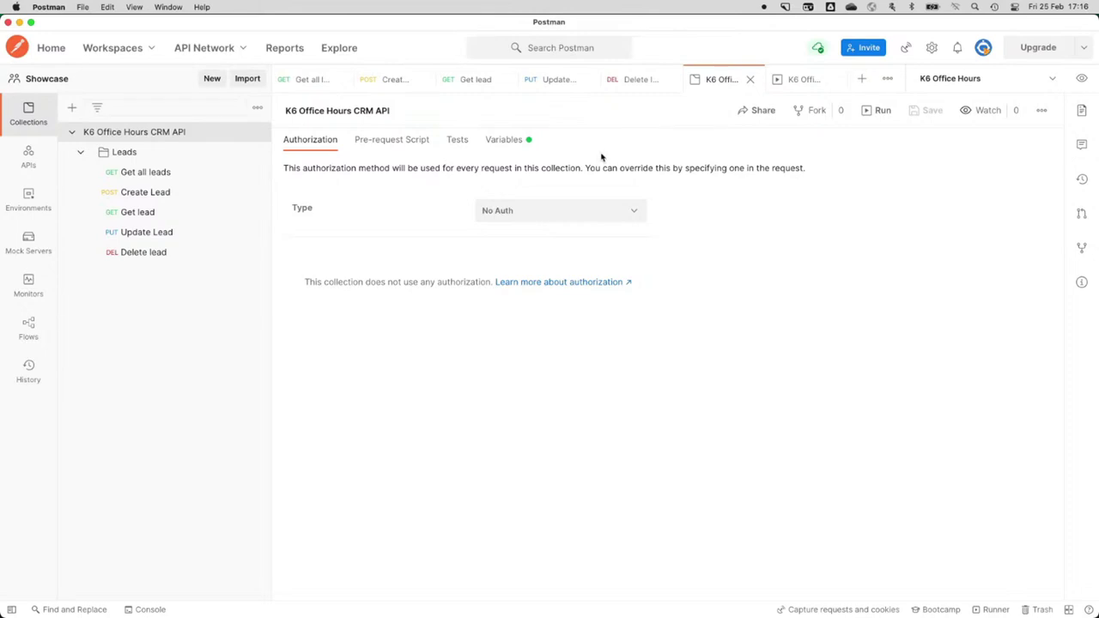
# Step: Switch from Postman's Get all leads request to PhpStorm and examine the options, http.get call and check function in k6-single-request.js
pyautogui.click(173, 175)
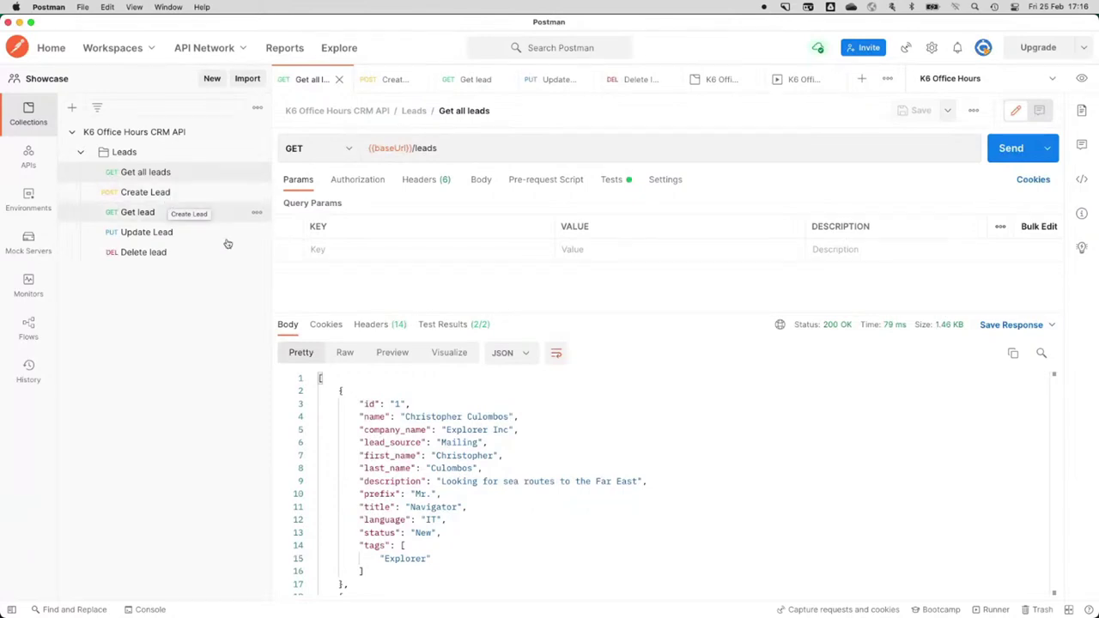
pyautogui.press('super+Tab')
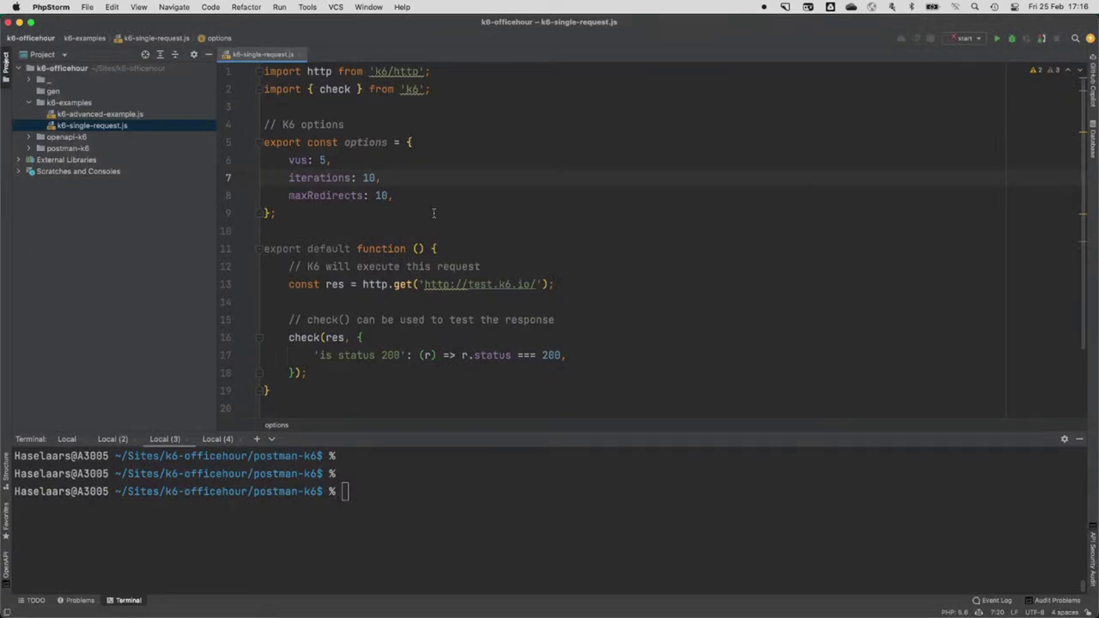
pyautogui.click(422, 197)
pyautogui.scroll(-3, 386, 257)
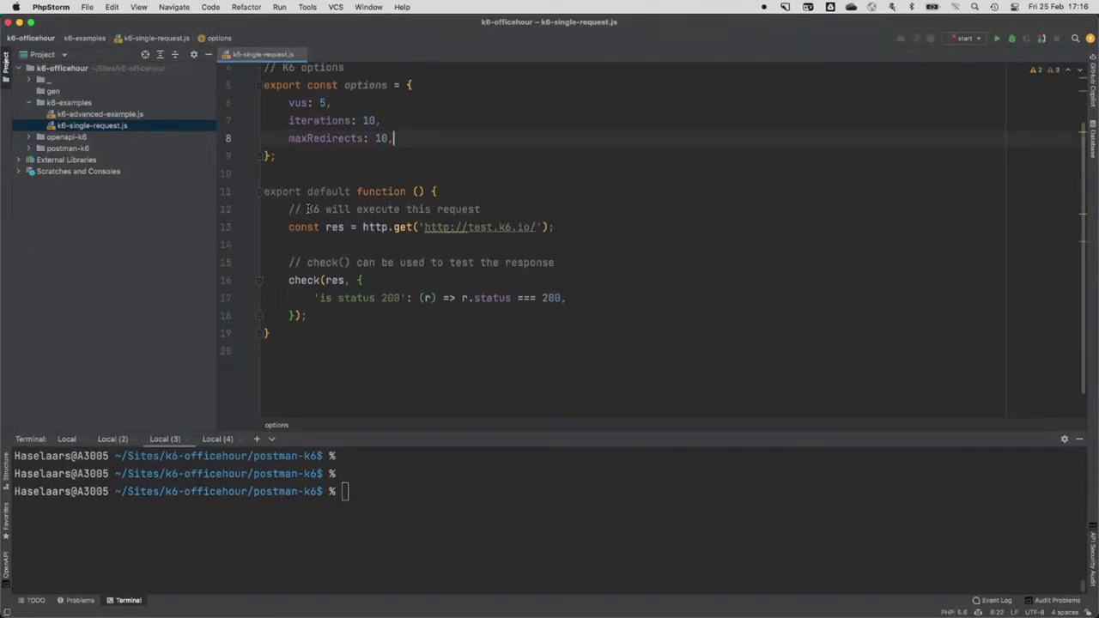
pyautogui.scroll(3, 343, 189)
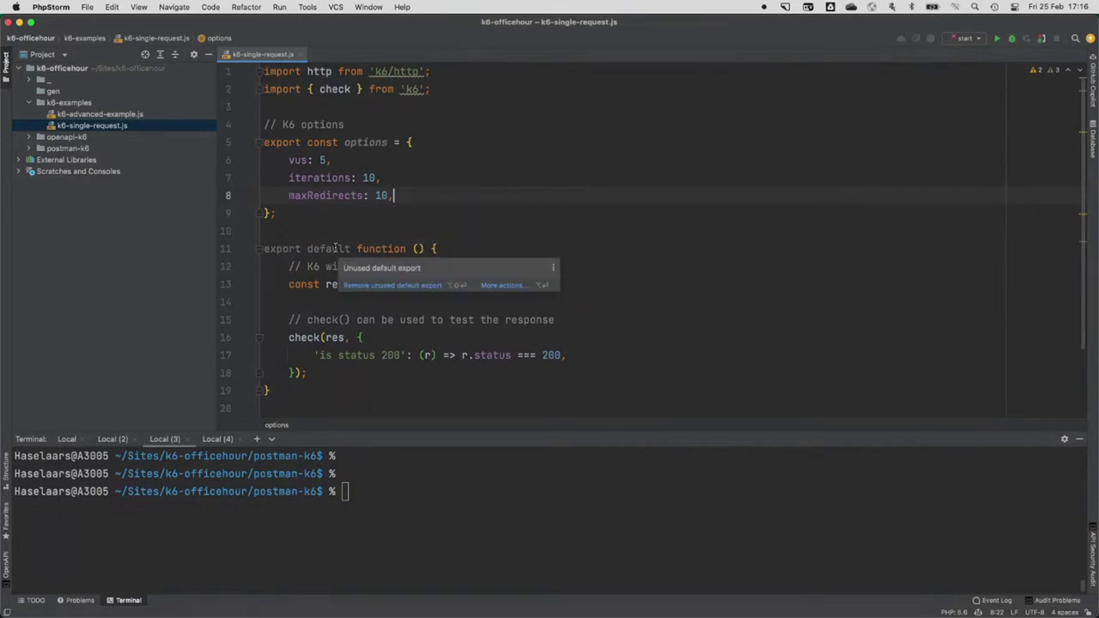
pyautogui.press('Down')
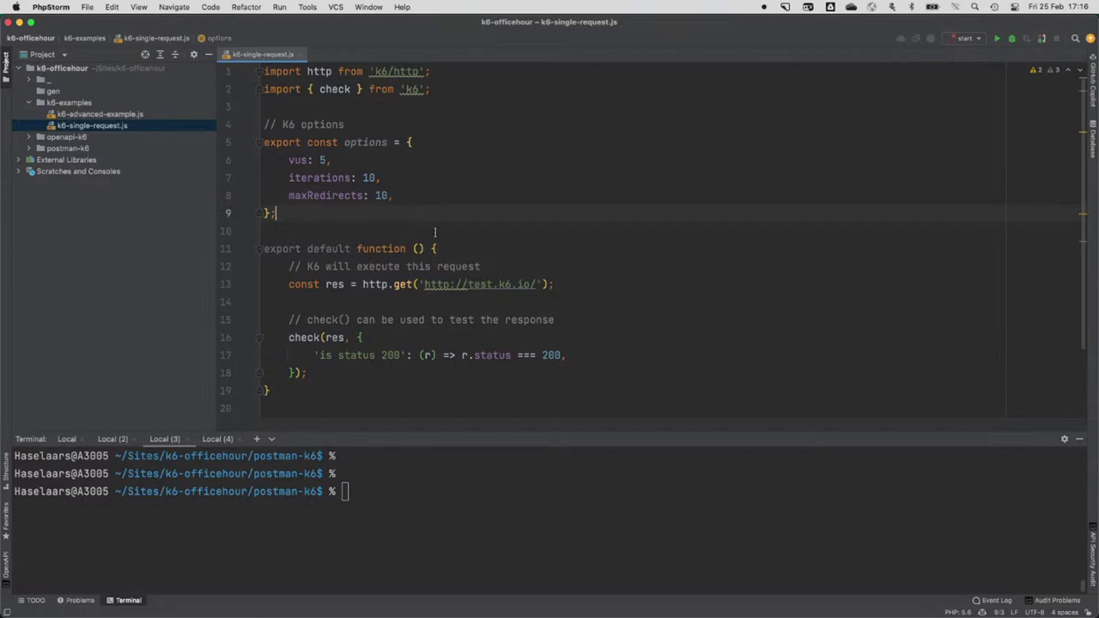
pyautogui.moveTo(362, 284); pyautogui.dragTo(419, 284)
pyautogui.doubleClick(309, 338)
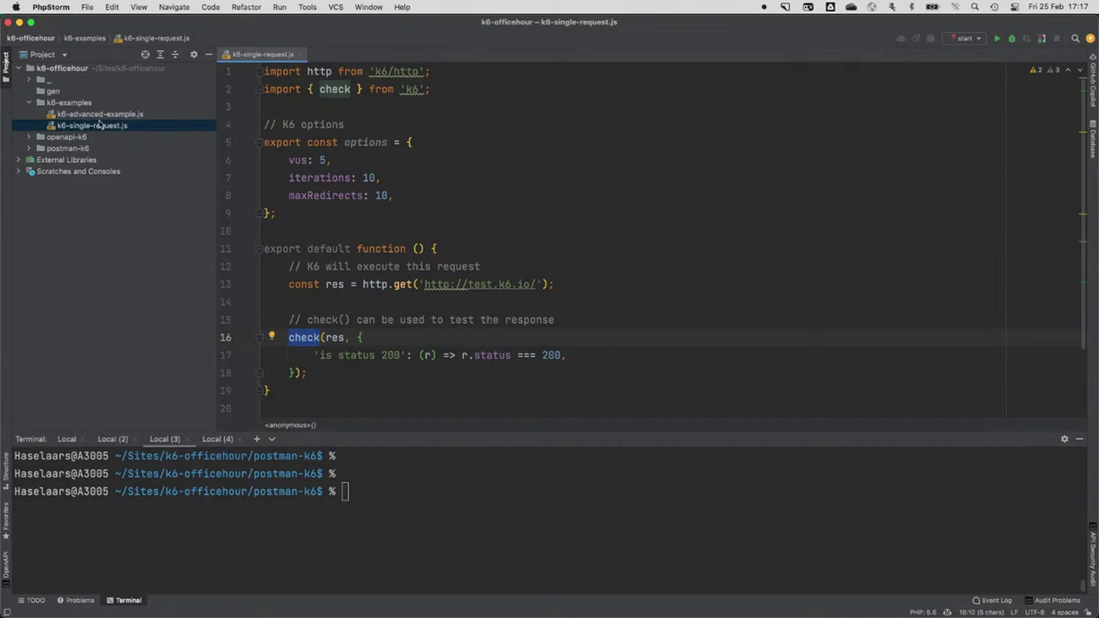
# Step: Open k6-advanced-example.js and examine its authorization configuration and the group that creates and modifies crocs
pyautogui.doubleClick(99, 114)
pyautogui.scroll(20, 525, 222)
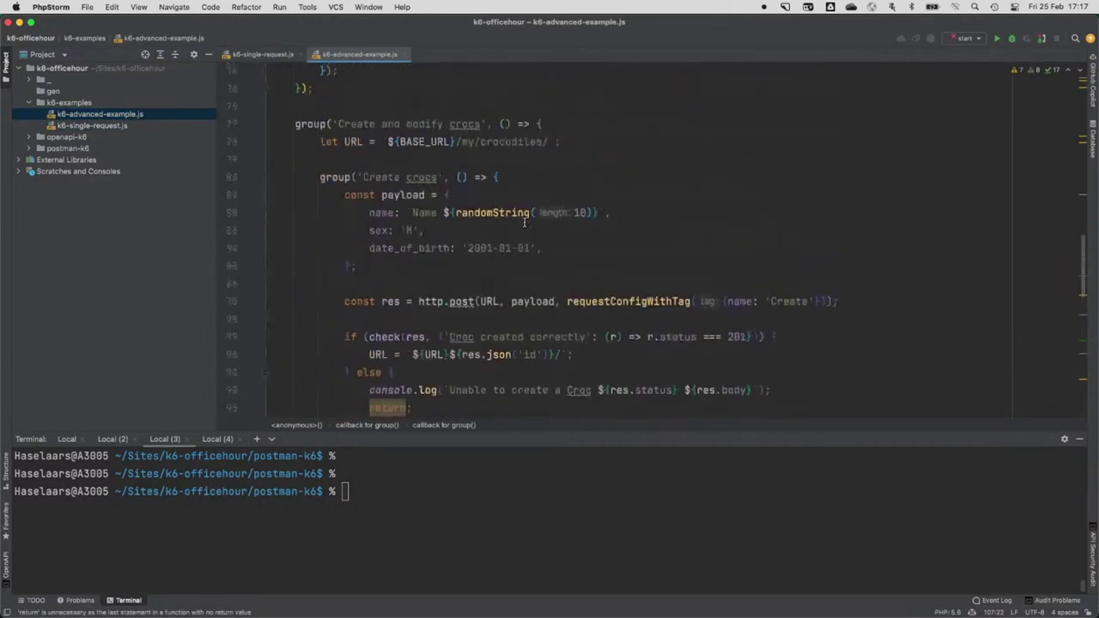
pyautogui.scroll(-5, 524, 222)
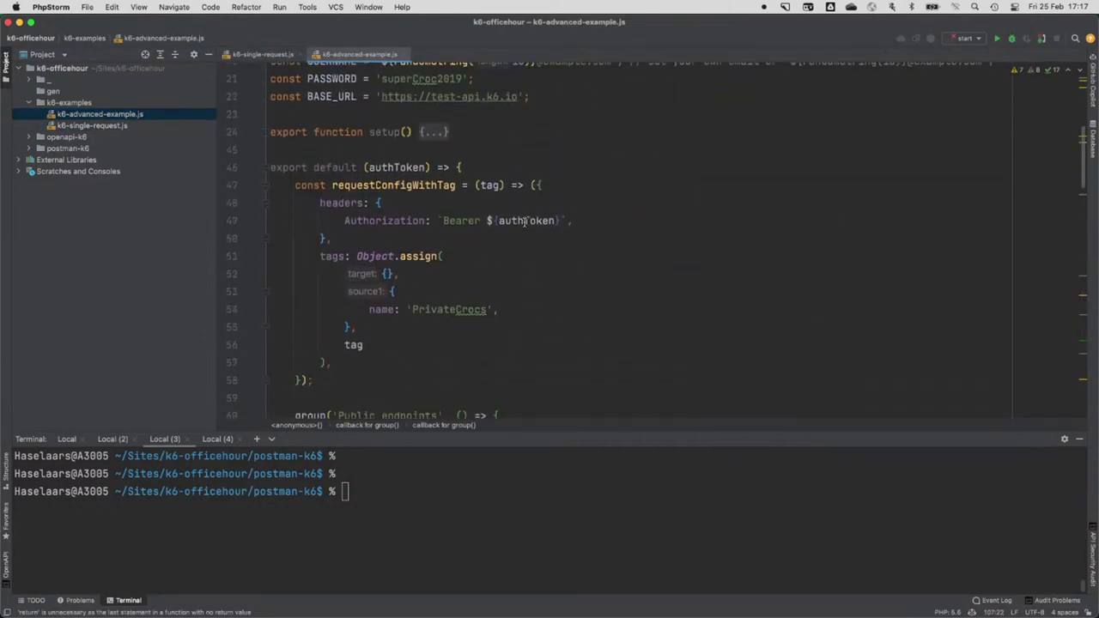
pyautogui.scroll(-5, 524, 222)
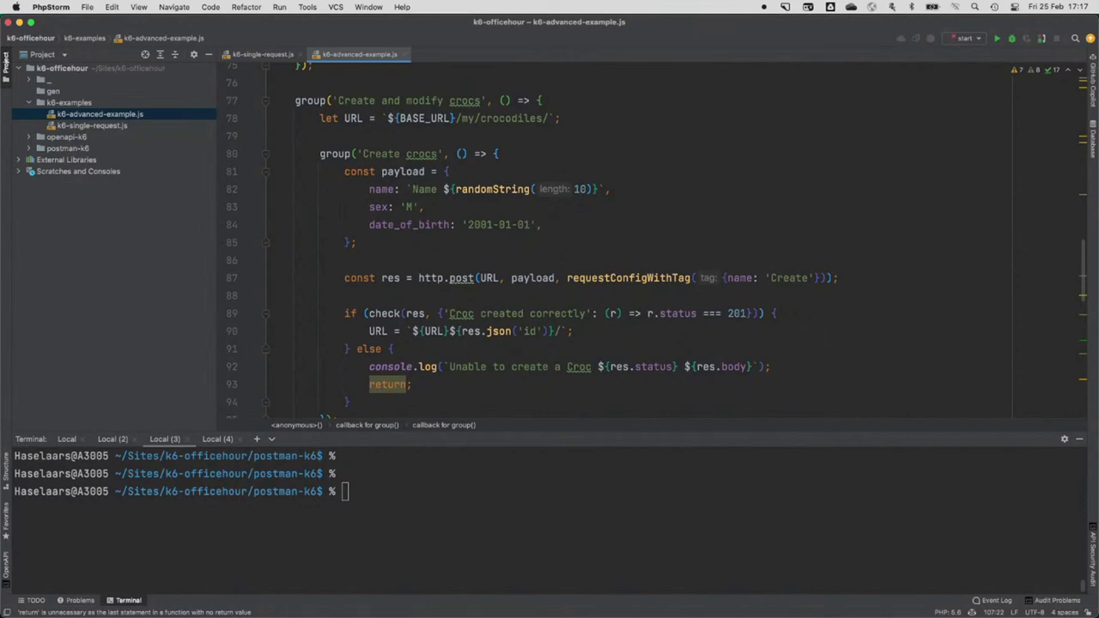
# Step: Switch to the DevPortal-pipeline-workflow presentation in PowerPoint
pyautogui.press('super+Tab')
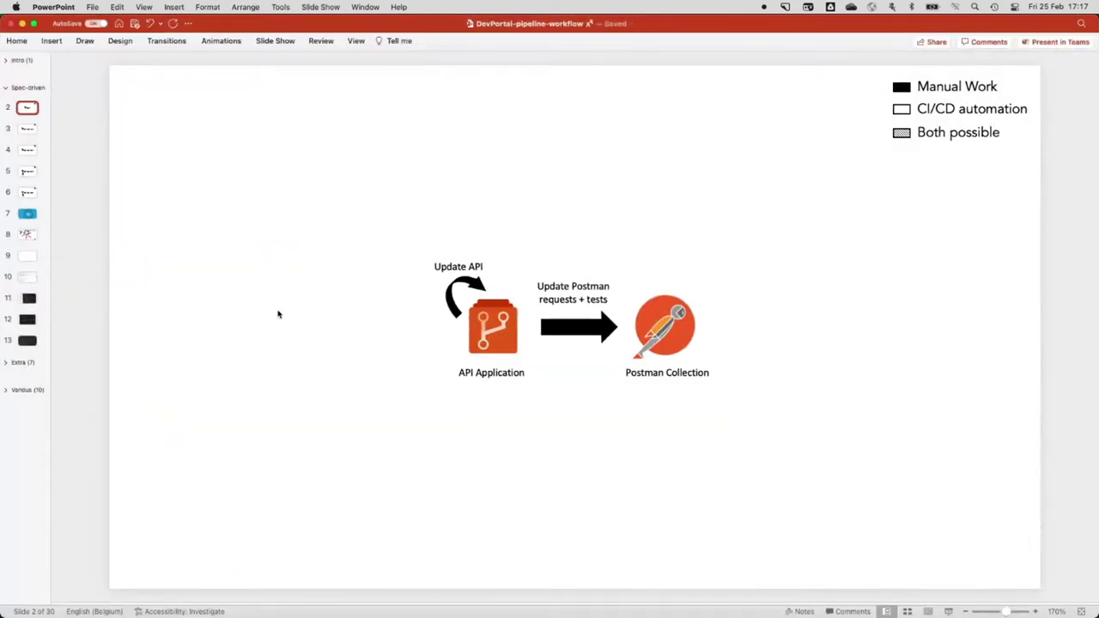